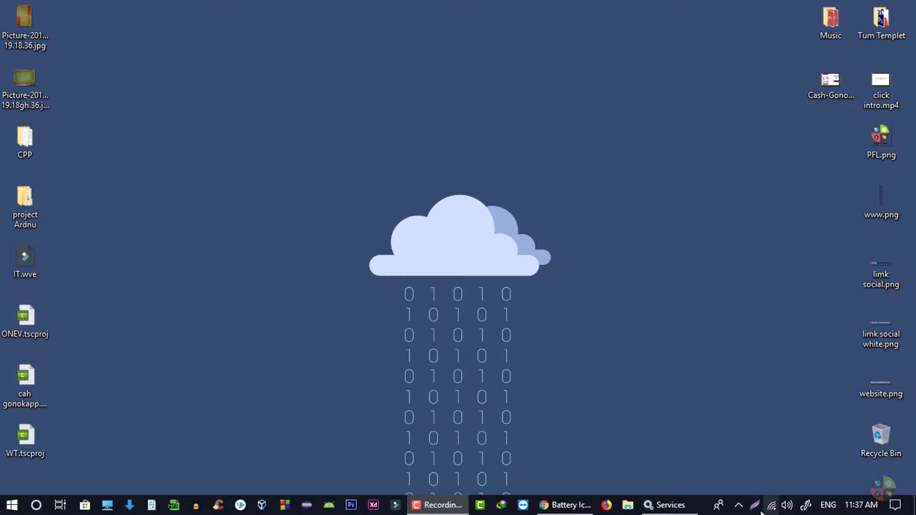
Move the network icon from the taskbar into the hidden icons area of the notification tray.
left_click(737, 506)
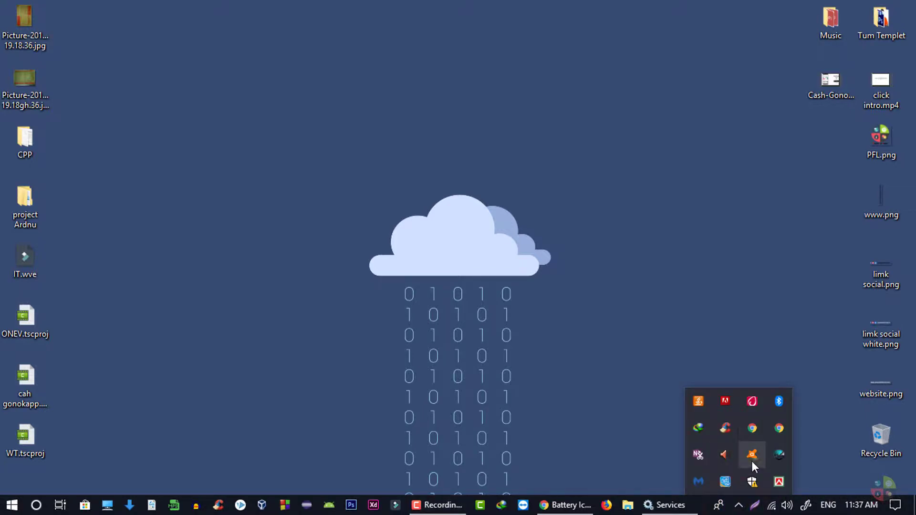
left_click(771, 505)
left_click_drag(745, 503, 719, 453)
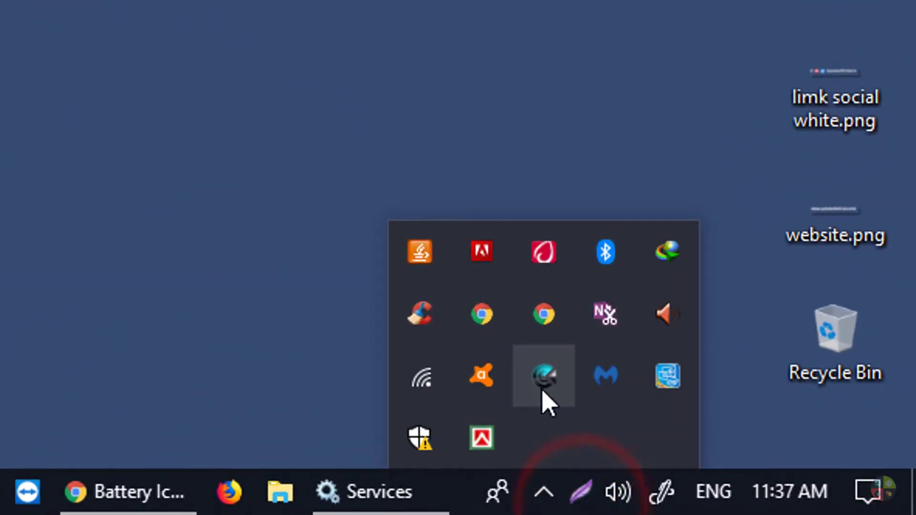
left_click(532, 400)
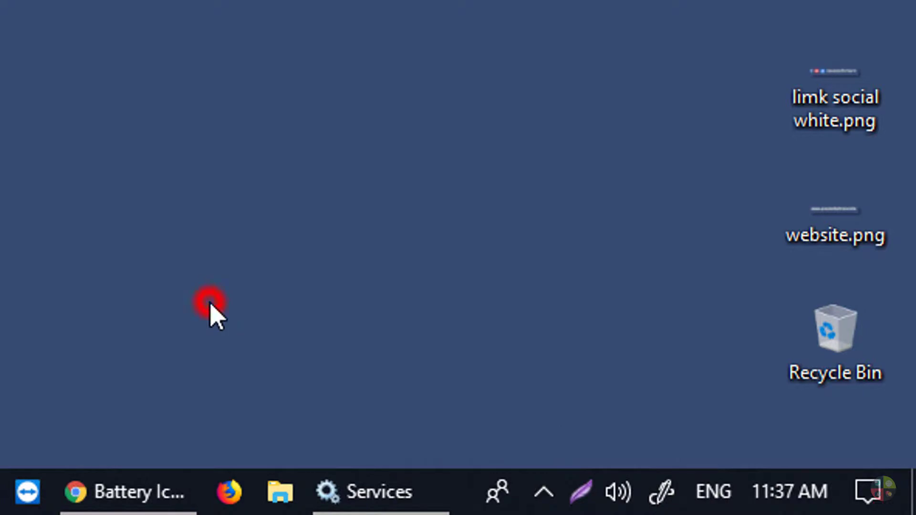
Move the network icon out of the hidden icons back onto the taskbar and check the remaining hidden icons.
left_click(544, 492)
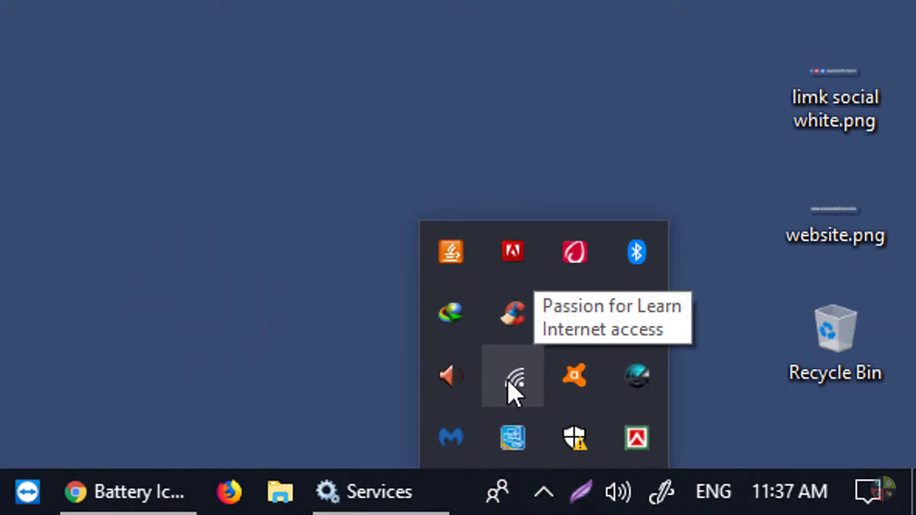
left_click_drag(510, 379, 581, 498)
left_click(674, 392)
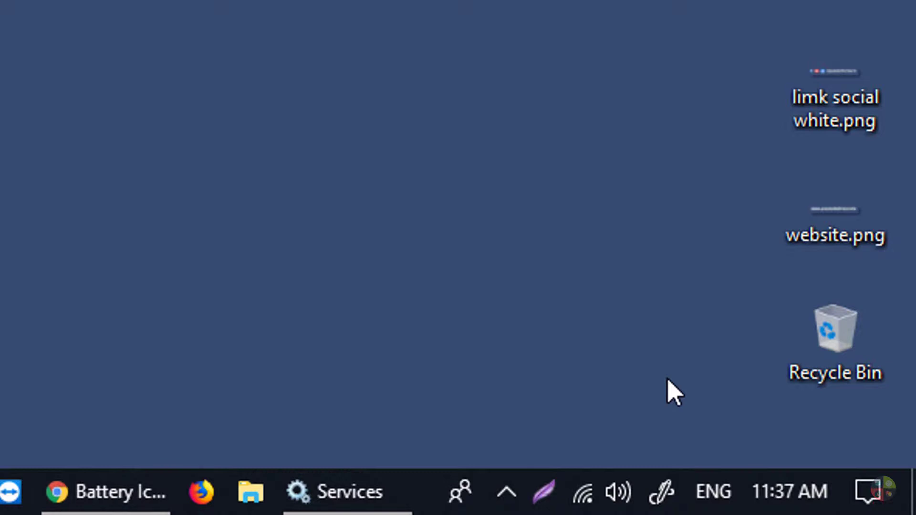
left_click(505, 496)
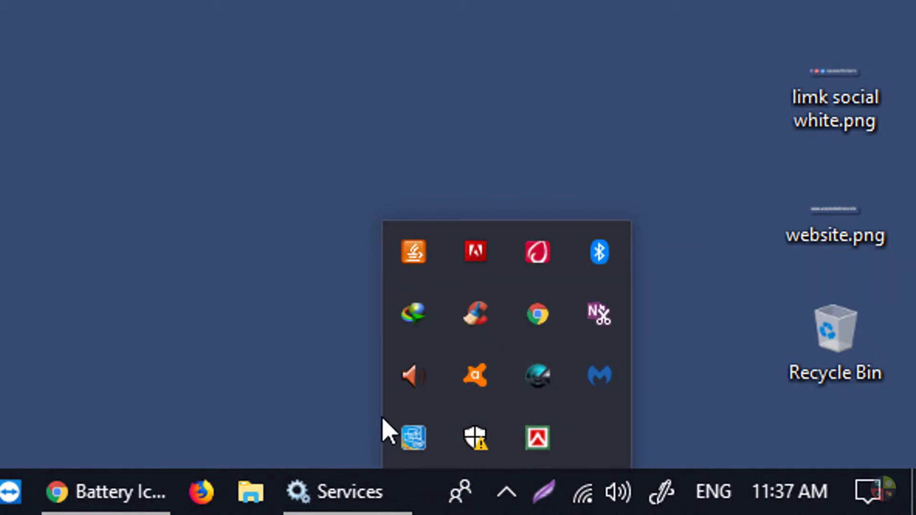
left_click(147, 98)
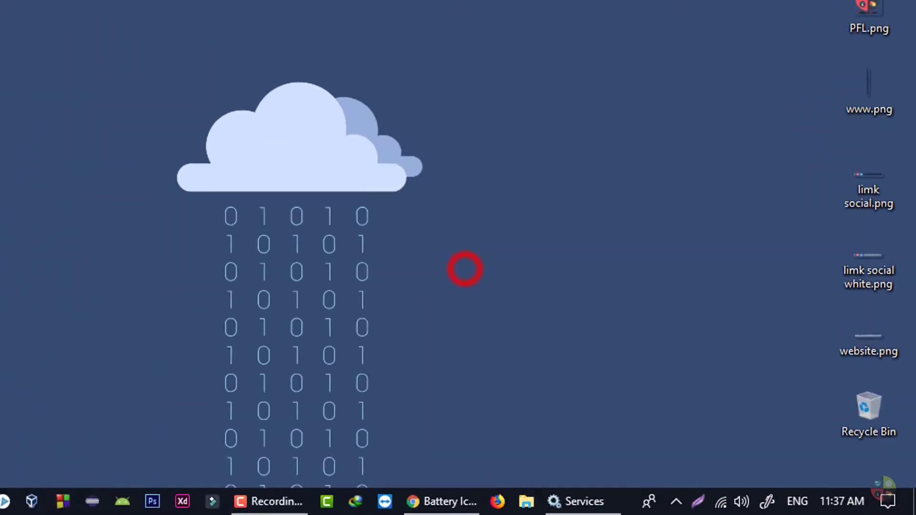
Find and open the Windows Settings app.
key("super")
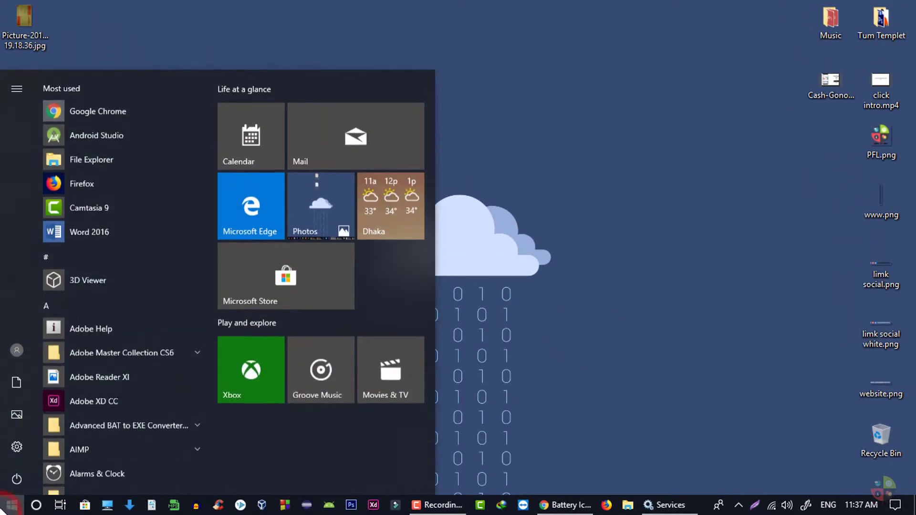
type("sett")
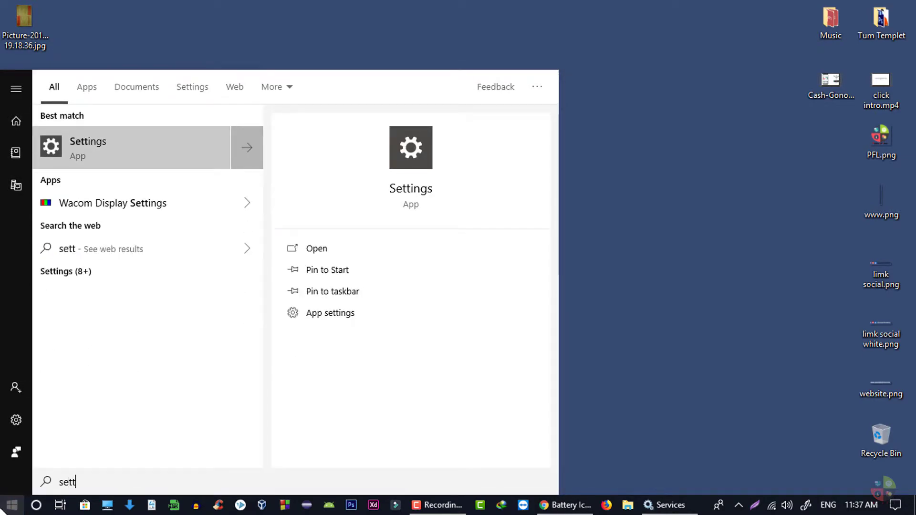
key("Return")
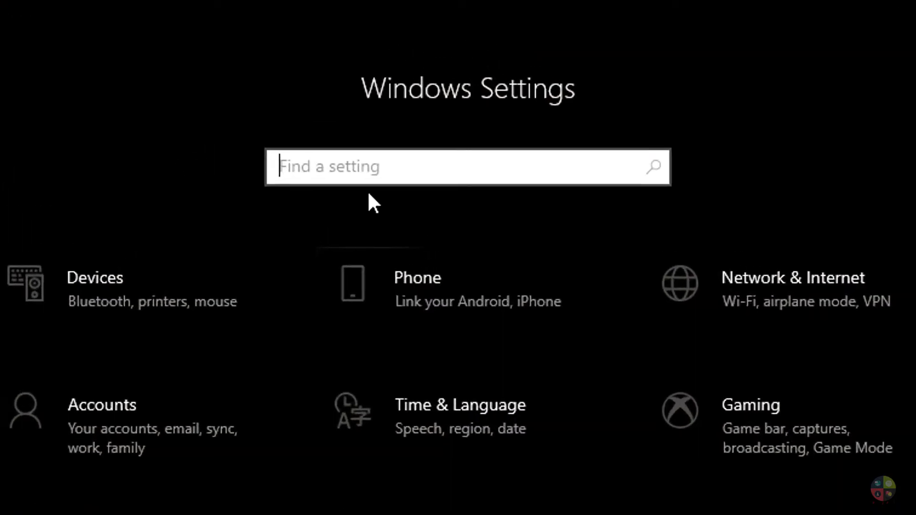
Search the settings for "taskbar" and open the Taskbar notification area result.
left_click(405, 104)
type("taskbar")
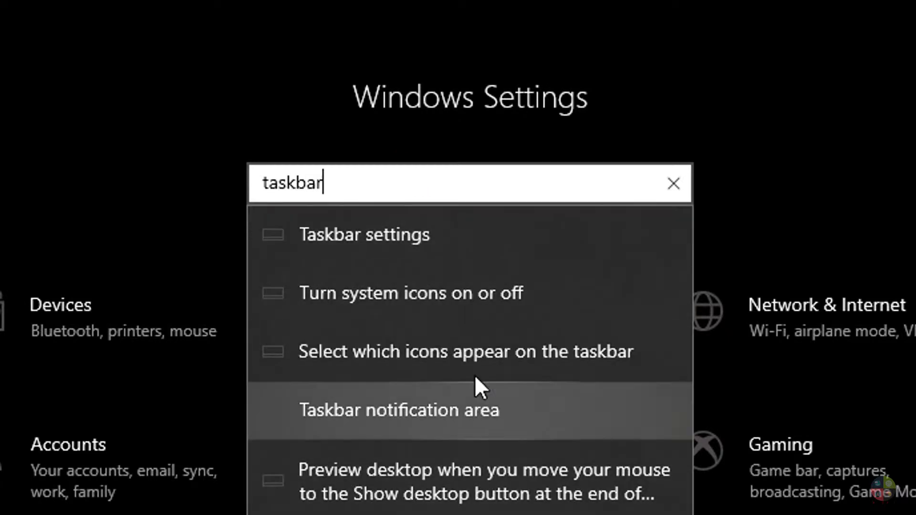
left_click(476, 411)
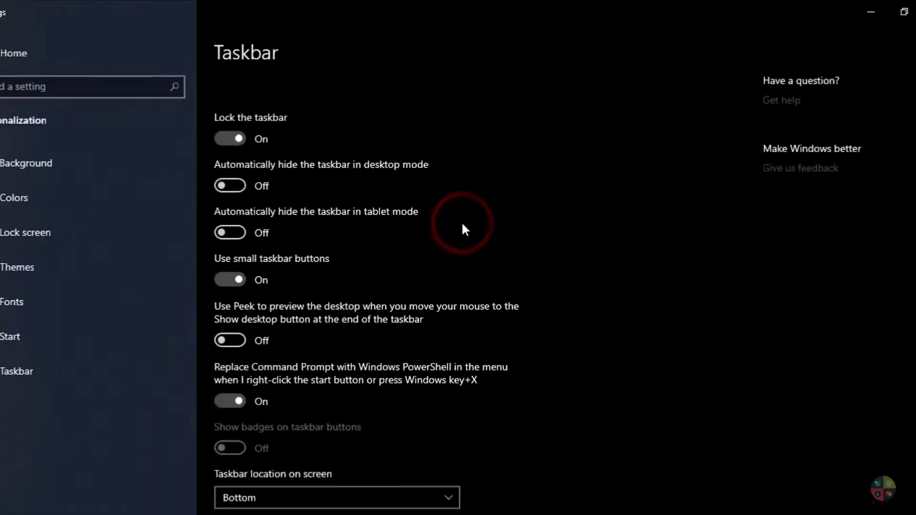
Turn on the Power system icon in the notification area settings and check the hidden icons.
scroll(474, 201, "down", 5)
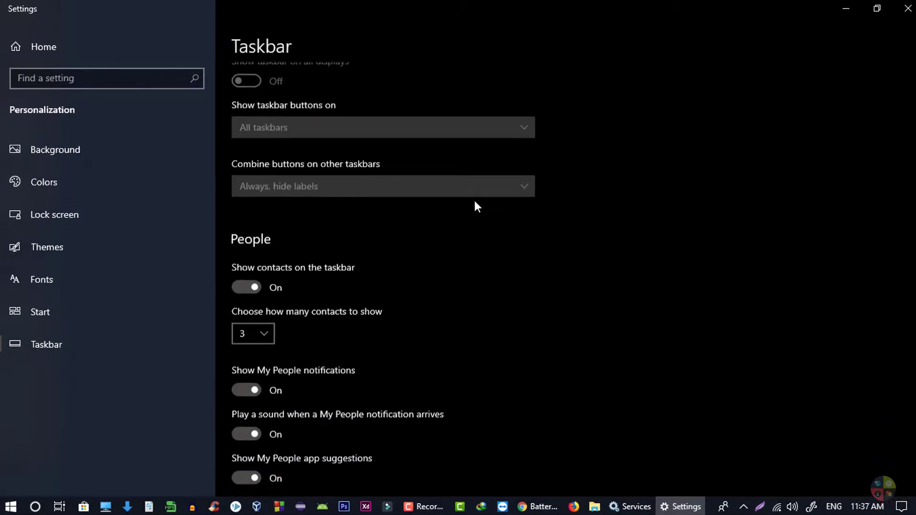
scroll(474, 200, "up", 5)
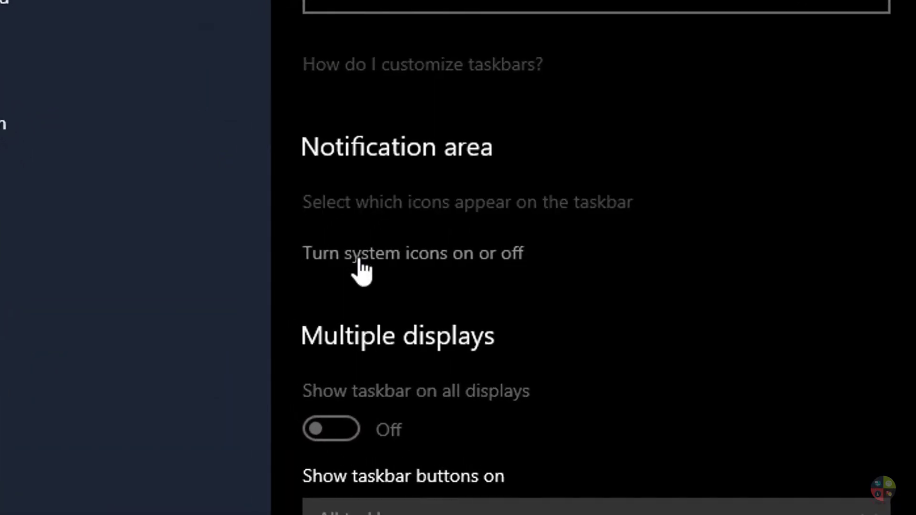
left_click(396, 265)
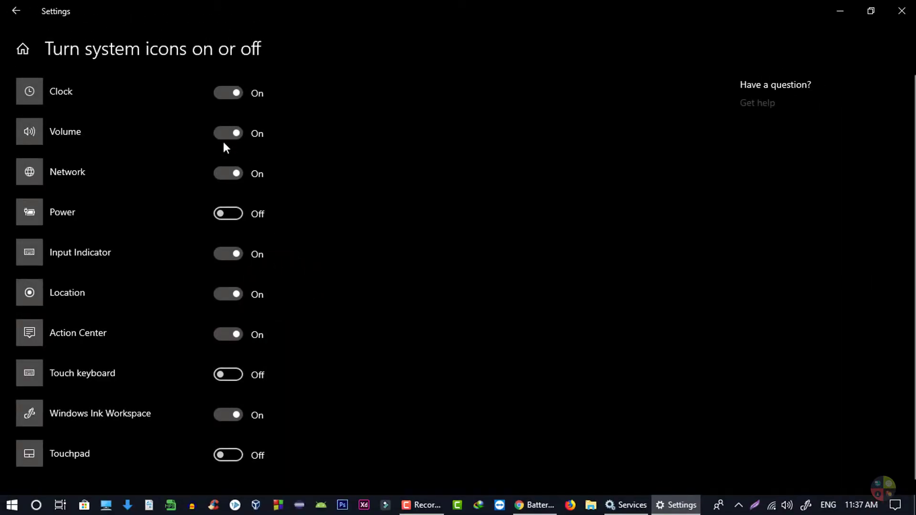
scroll(112, 414, "down", 1)
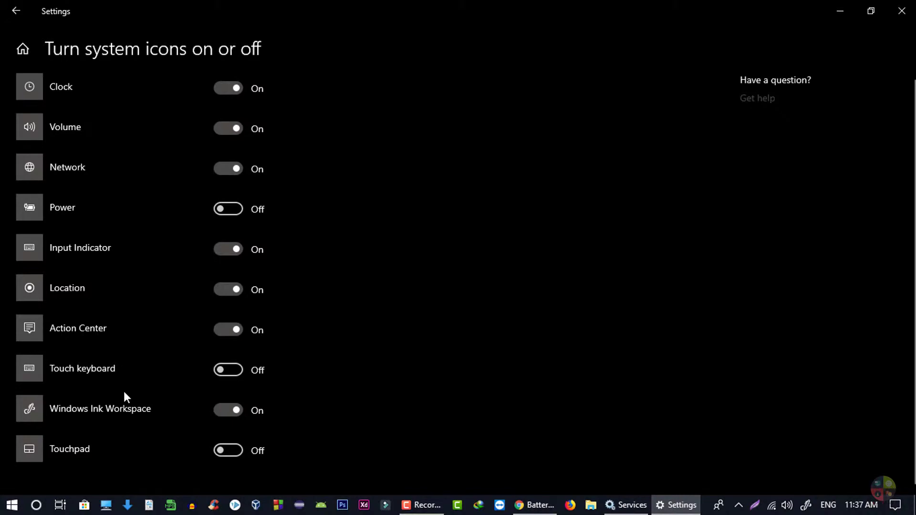
scroll(126, 397, "up", 1)
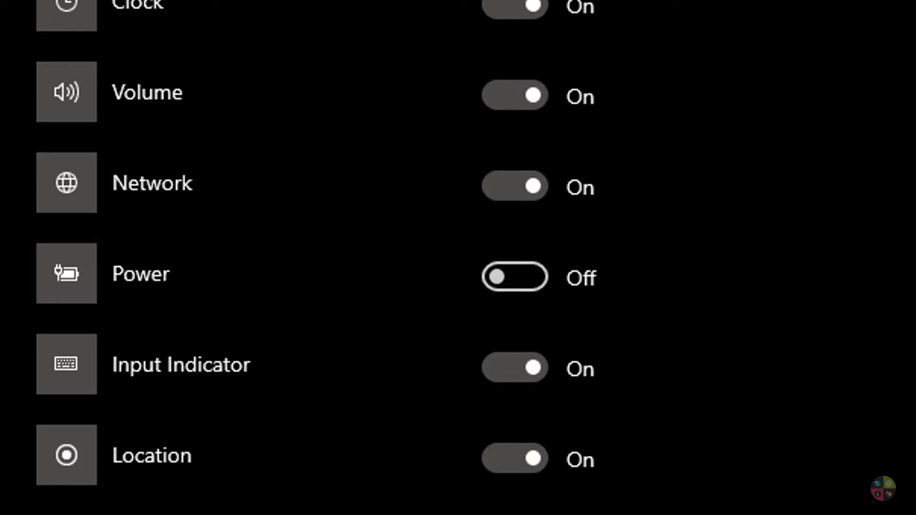
left_click(509, 277)
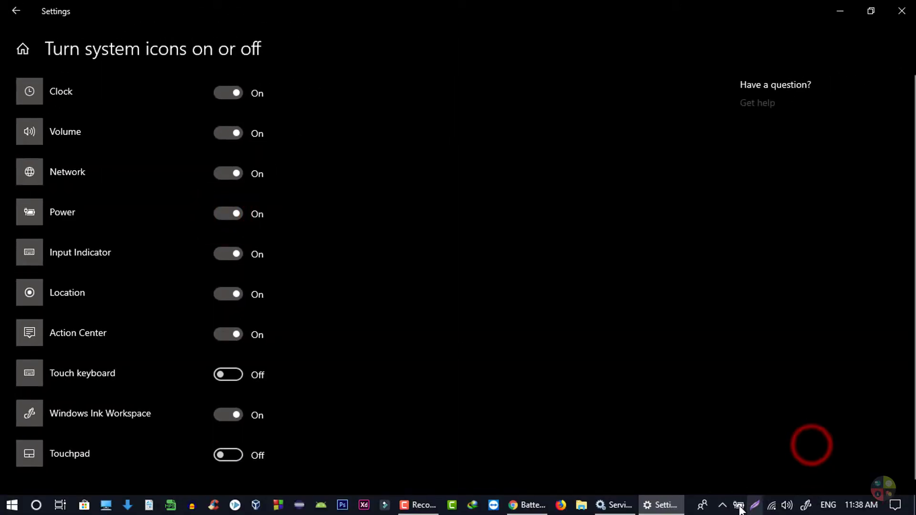
left_click(722, 504)
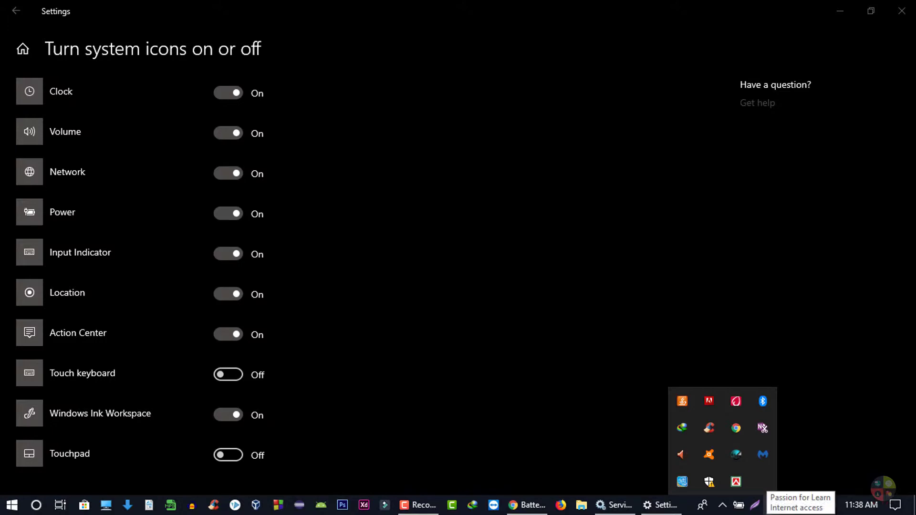
left_click(426, 242)
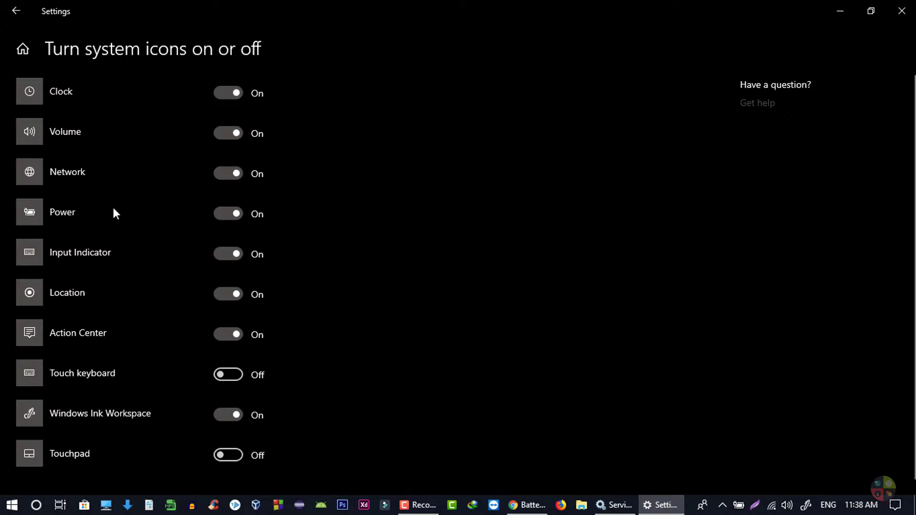
Turn the Volume and Network system icons off and back on to demonstrate their effect on the taskbar.
left_click(237, 133)
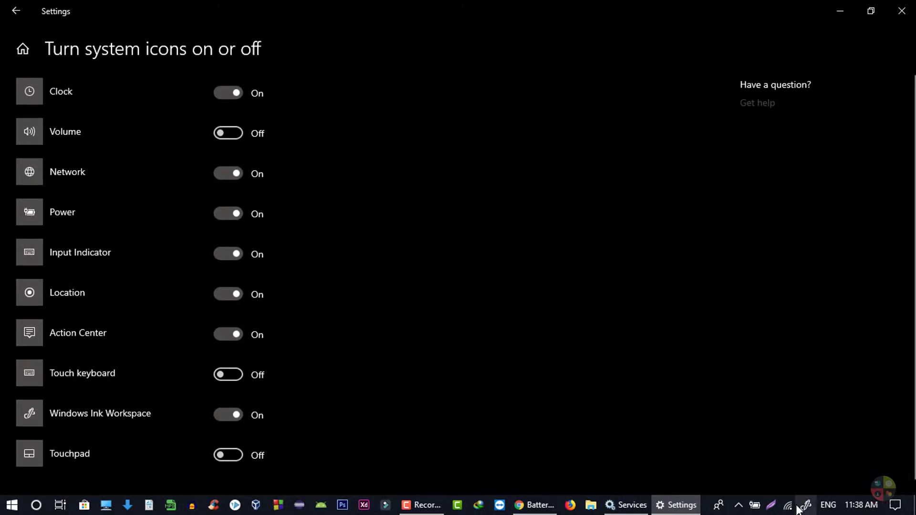
left_click(235, 171)
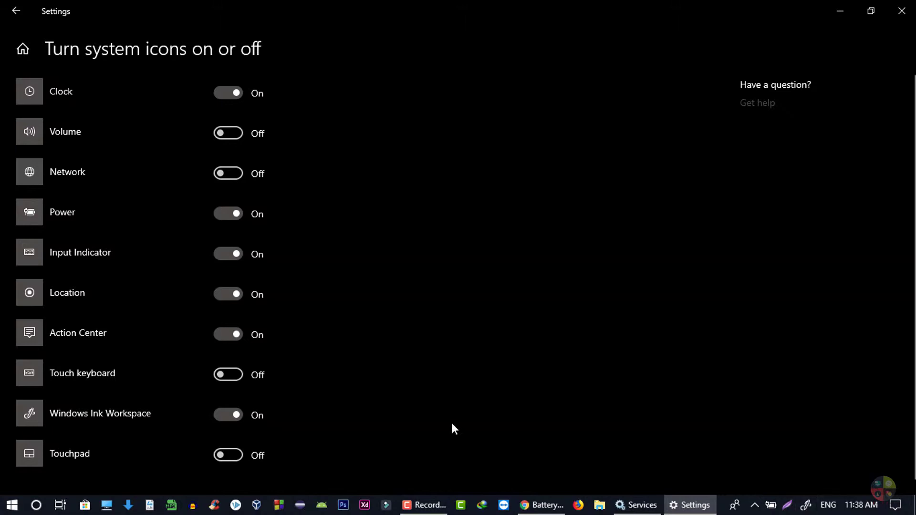
left_click(245, 174)
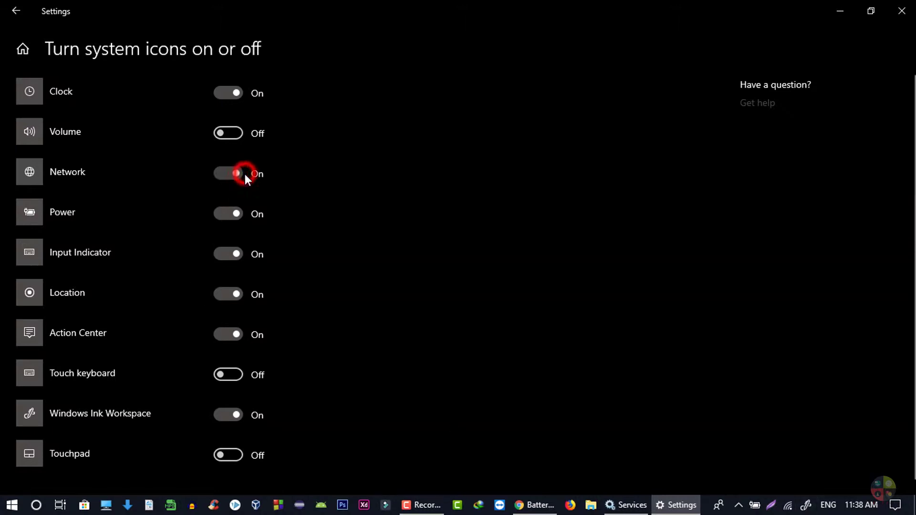
left_click(232, 138)
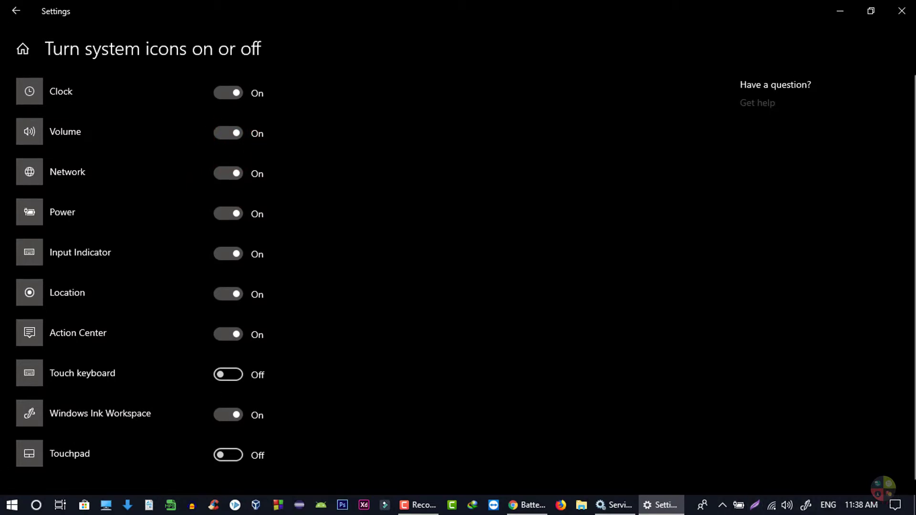
Return to the Taskbar settings and open the page for selecting which icons appear on the taskbar.
left_click(5, 12)
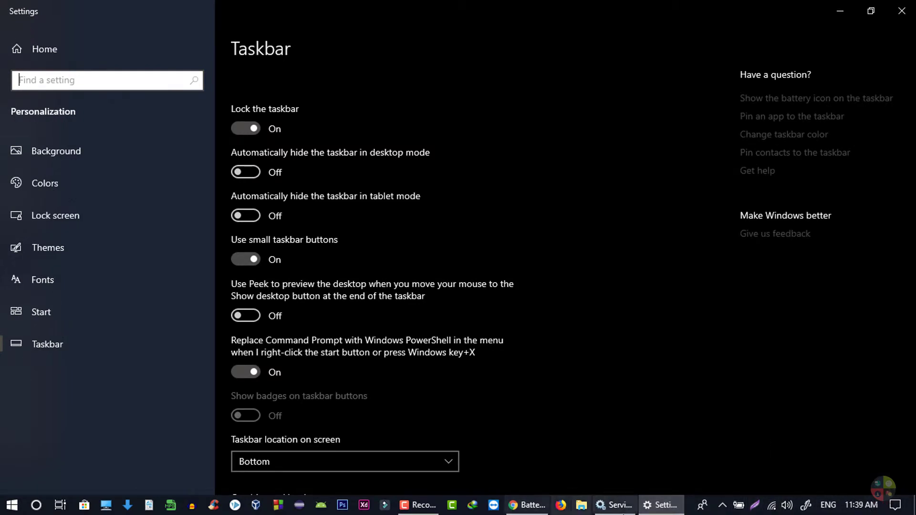
left_click(722, 505)
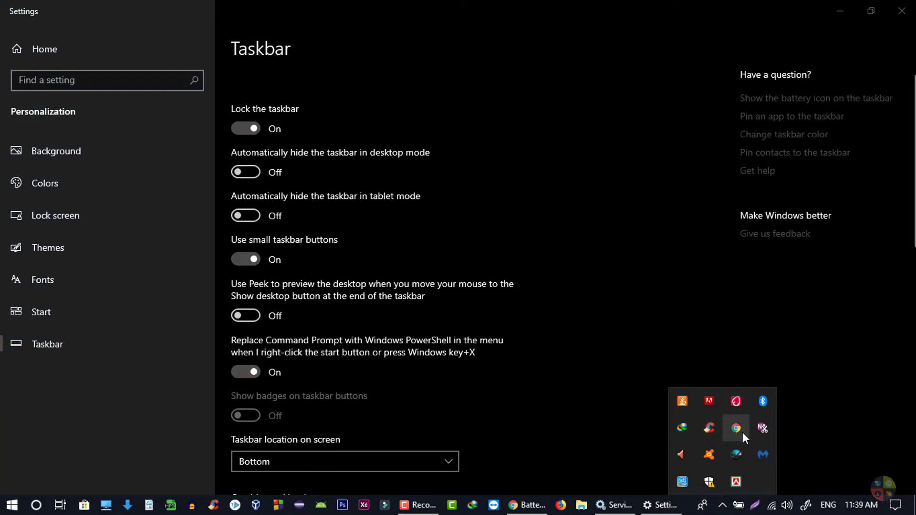
left_click(592, 465)
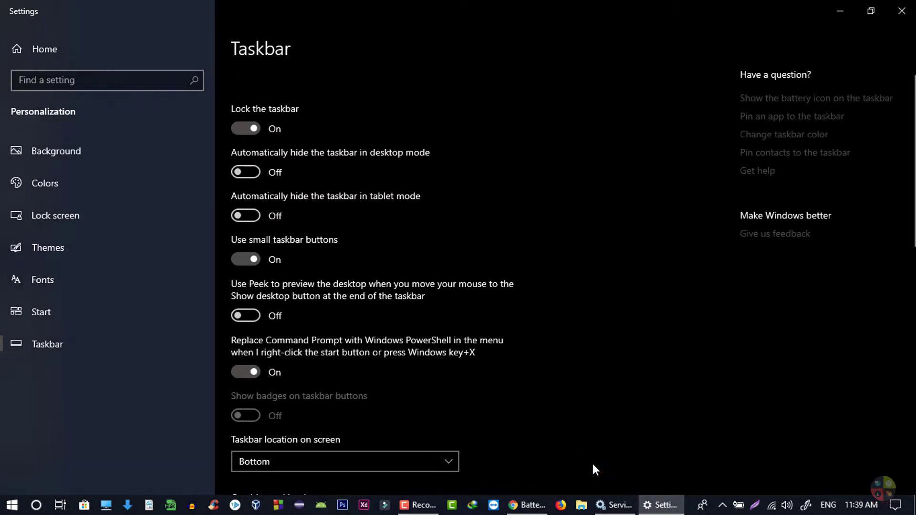
scroll(597, 449, "down", 8)
scroll(608, 425, "up", 1)
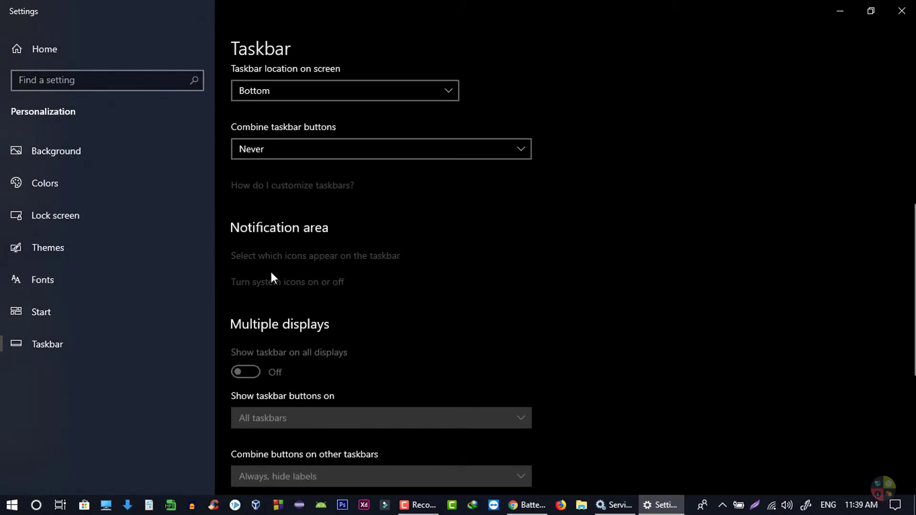
left_click(297, 260)
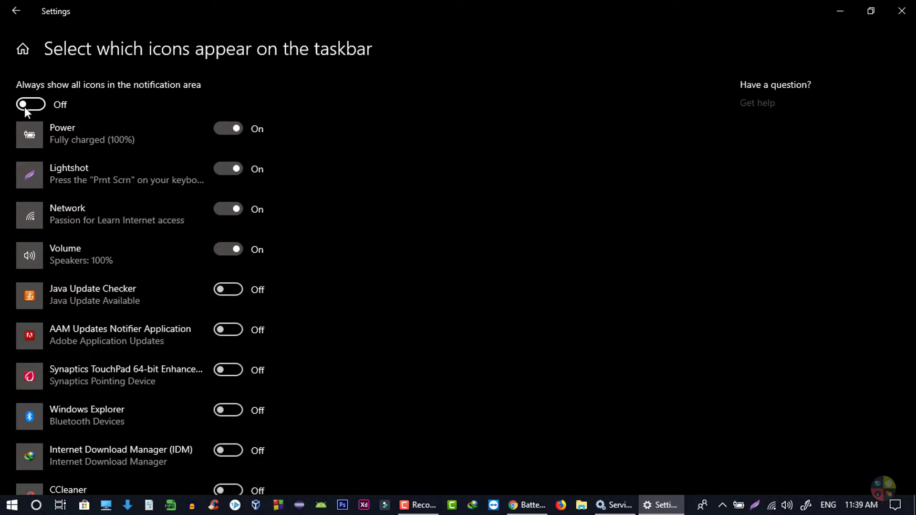
Switch "Always show all icons in the notification area" on and back off, and check the hidden icons.
left_click(24, 106)
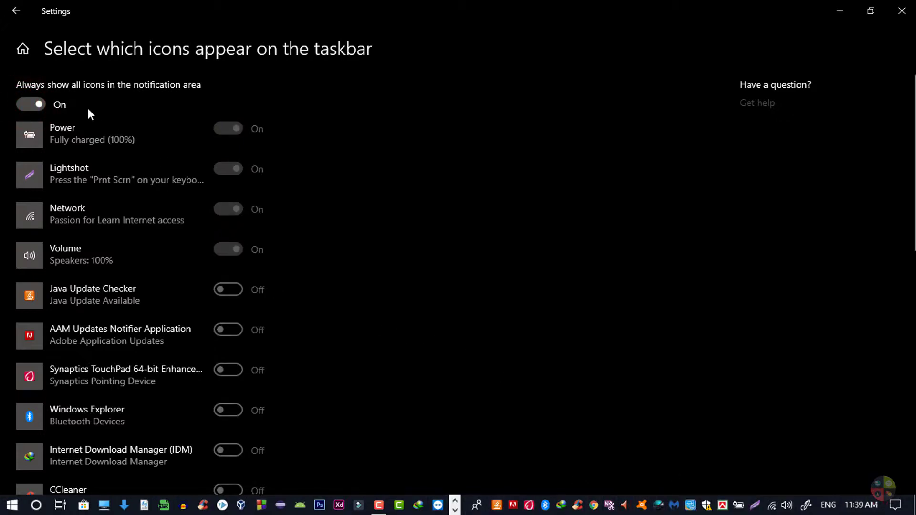
left_click(43, 103)
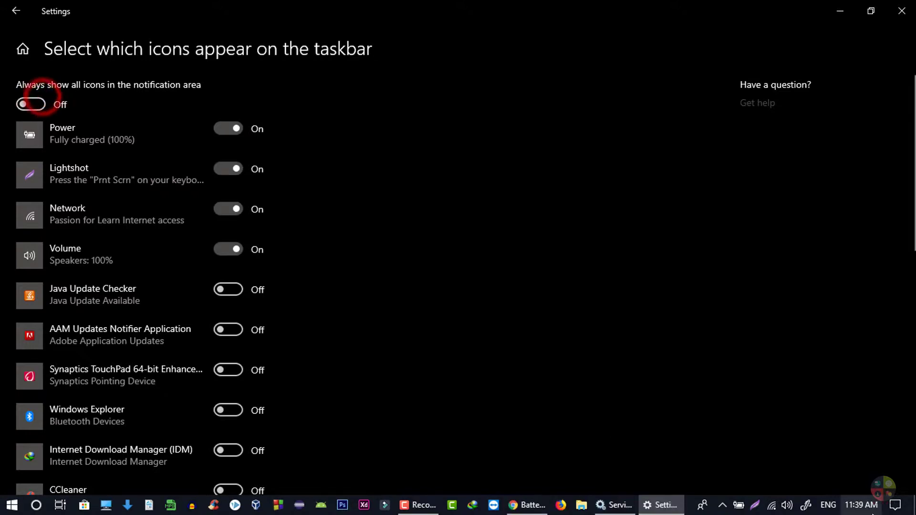
left_click(723, 506)
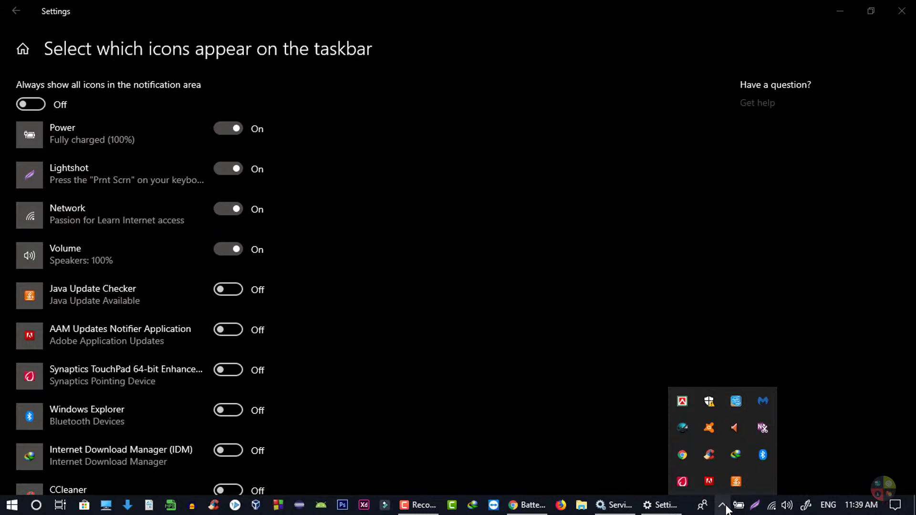
left_click(590, 337)
Return to the Windows Settings home page and review the notifications and quick actions in the Action Center.
key("alt+Left")
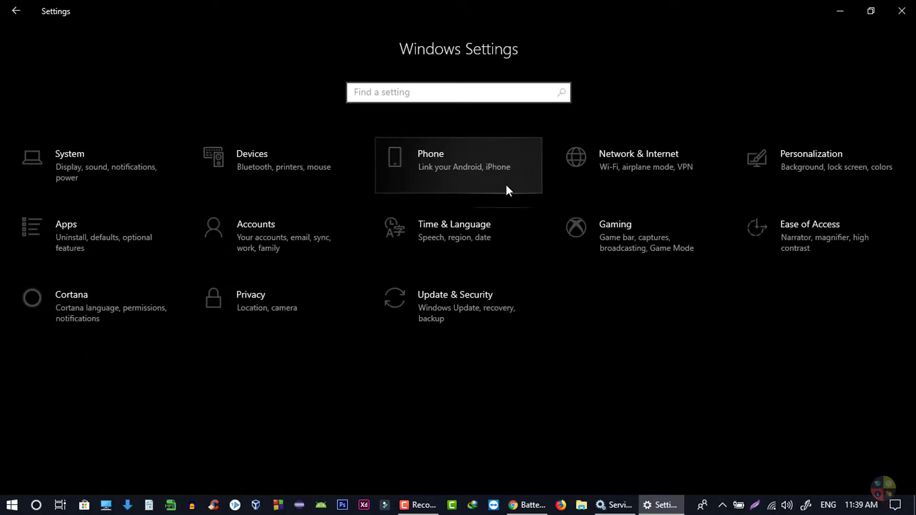
left_click(897, 505)
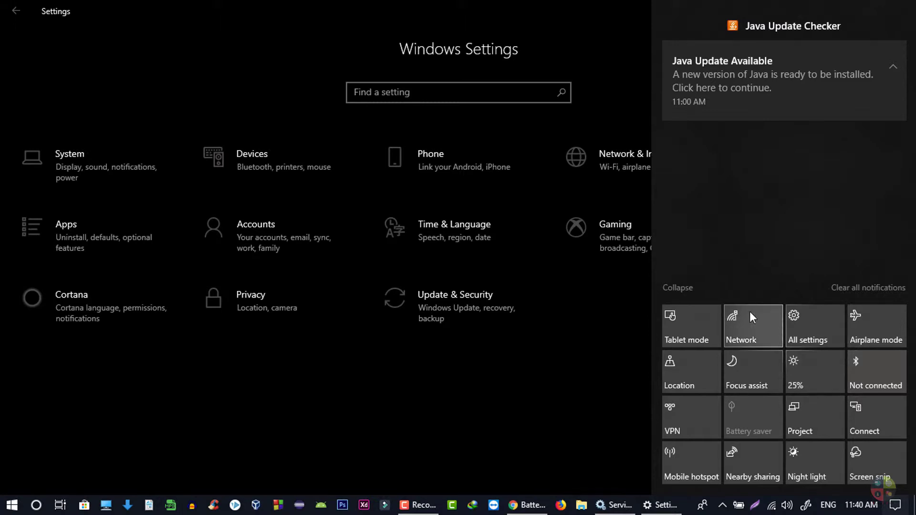
left_click(456, 100)
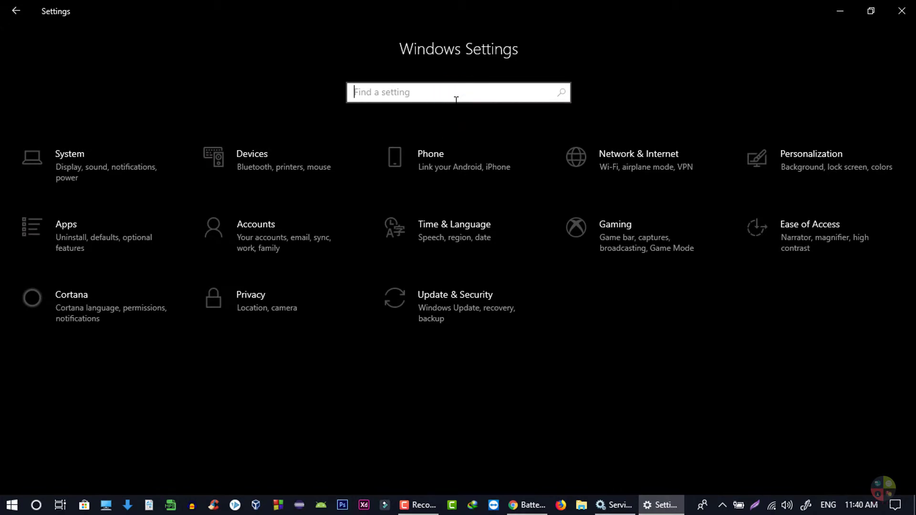
Find the Notifications & actions settings by searching "notif" and move the Night light quick action directly after Brightness.
type("notif")
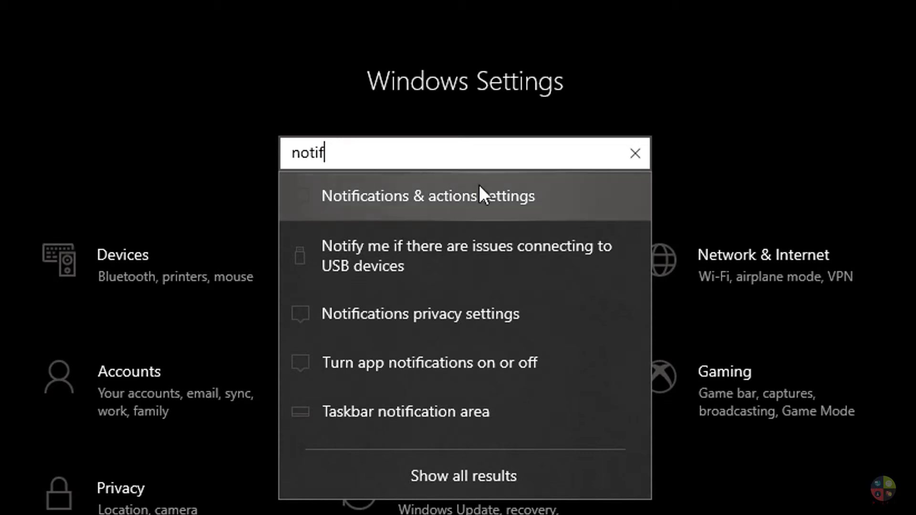
left_click(499, 188)
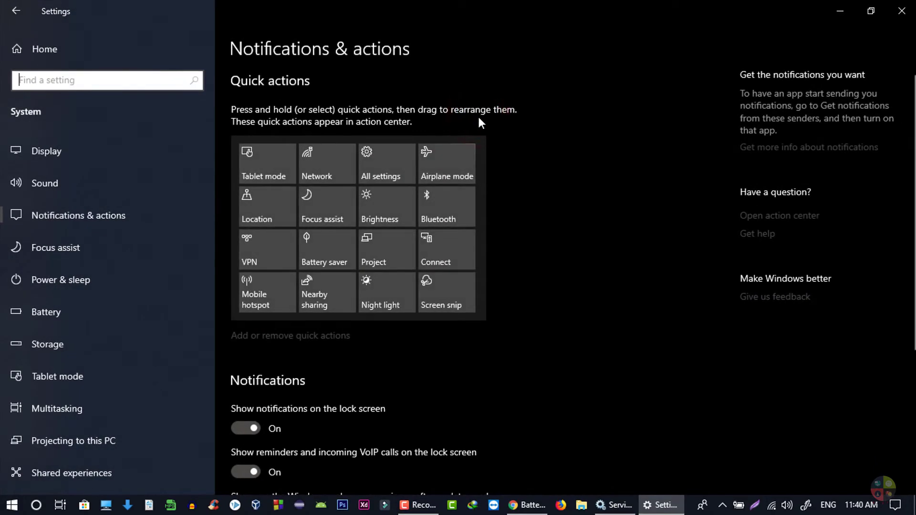
scroll(497, 112, "down", 2)
scroll(497, 117, "up", 2)
left_click_drag(410, 286, 441, 220)
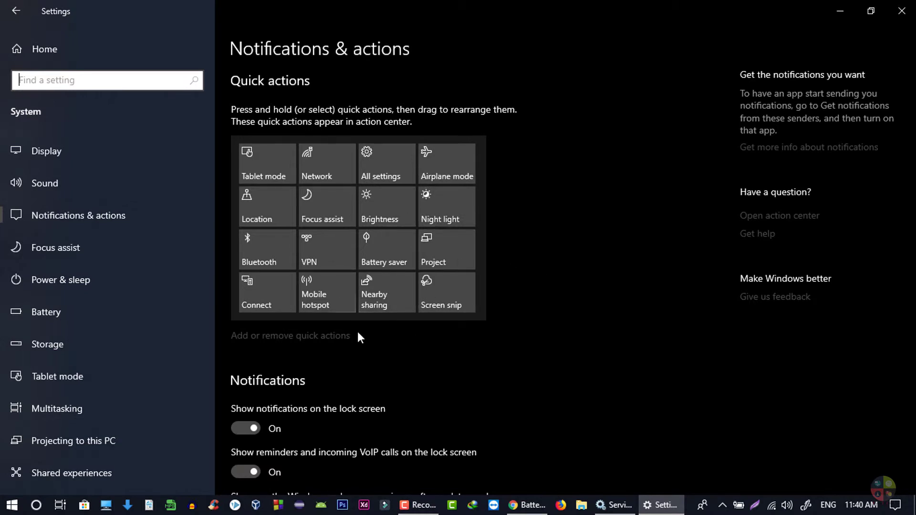
Open the page for adding or removing quick actions, and set Tablet mode to Off and Wi-Fi to On.
left_click(285, 344)
scroll(397, 340, "down", 3)
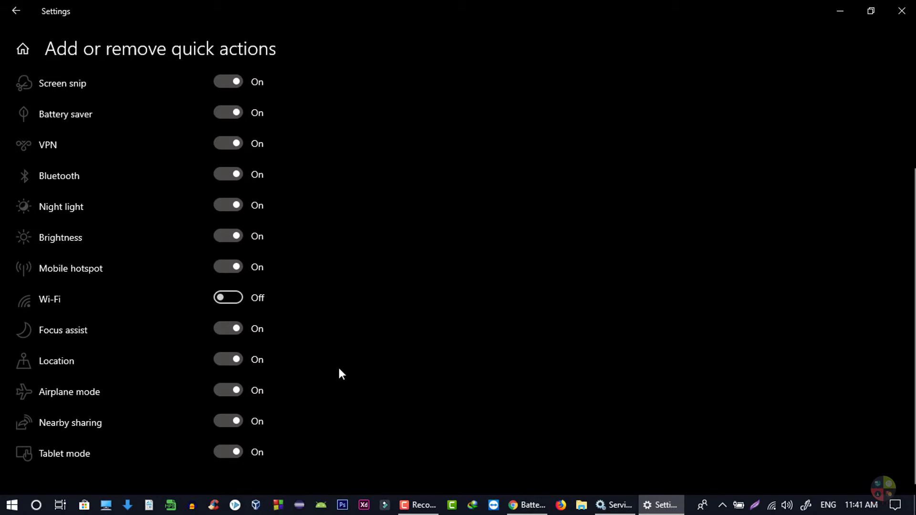
left_click(237, 457)
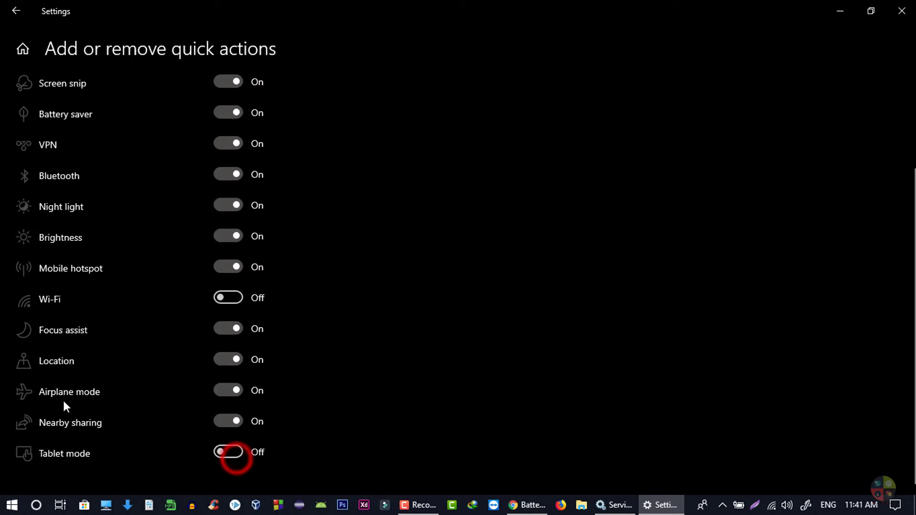
left_click(239, 298)
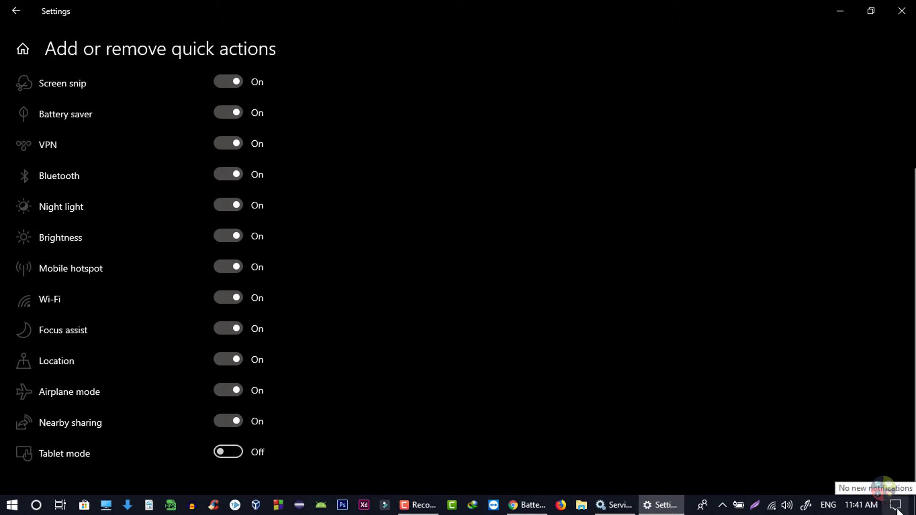
Return to the Notifications & actions page and compare its quick actions with those in the Action Center.
left_click(15, 10)
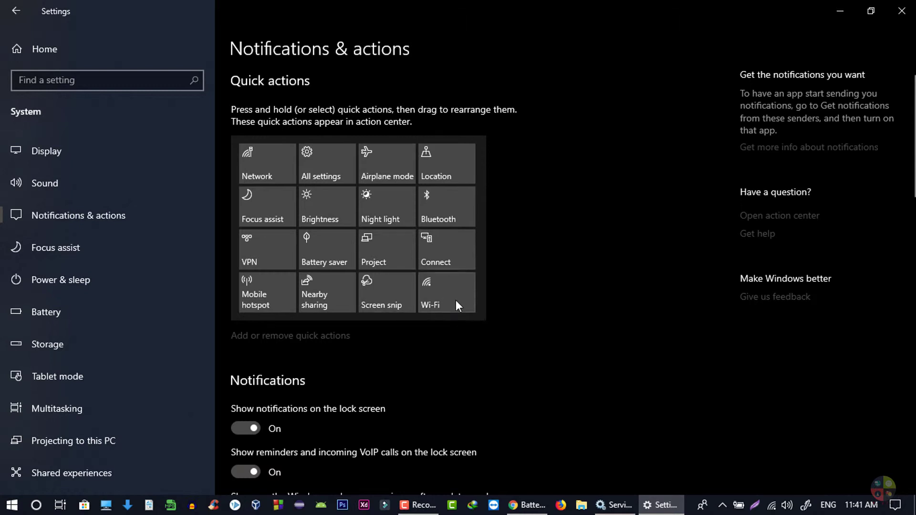
left_click(895, 504)
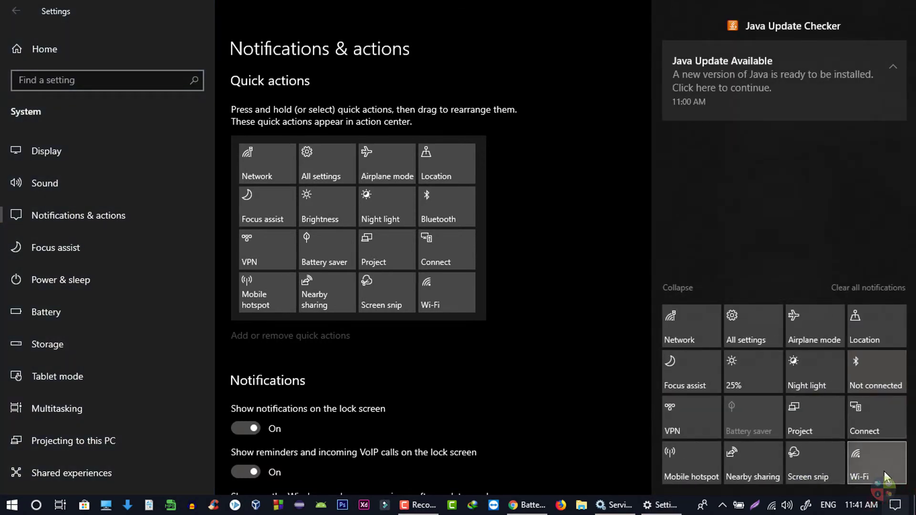
left_click(502, 374)
Close the Settings window and open the Action Center over the desktop to check the quick actions.
left_click(903, 6)
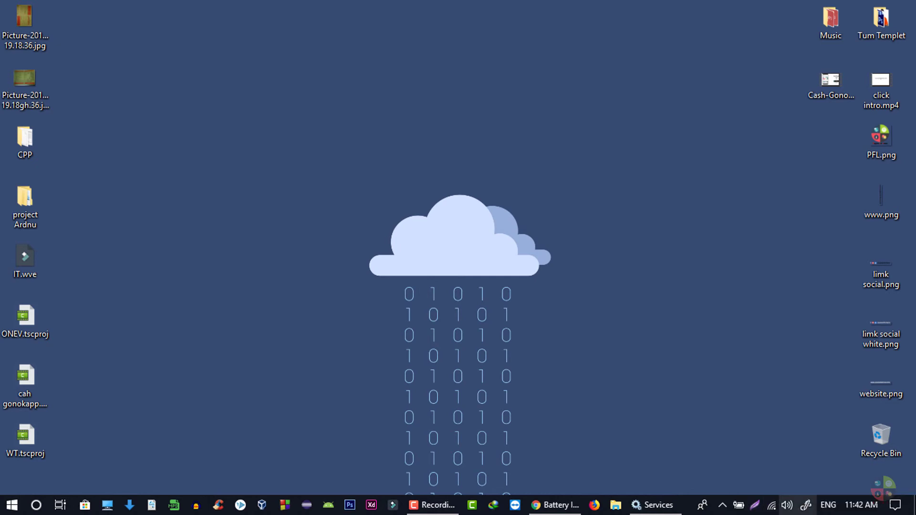
left_click(896, 506)
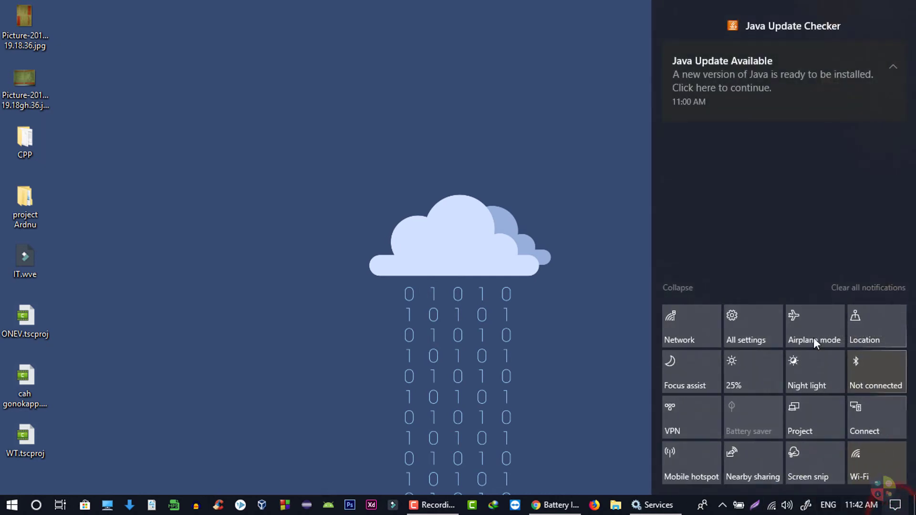